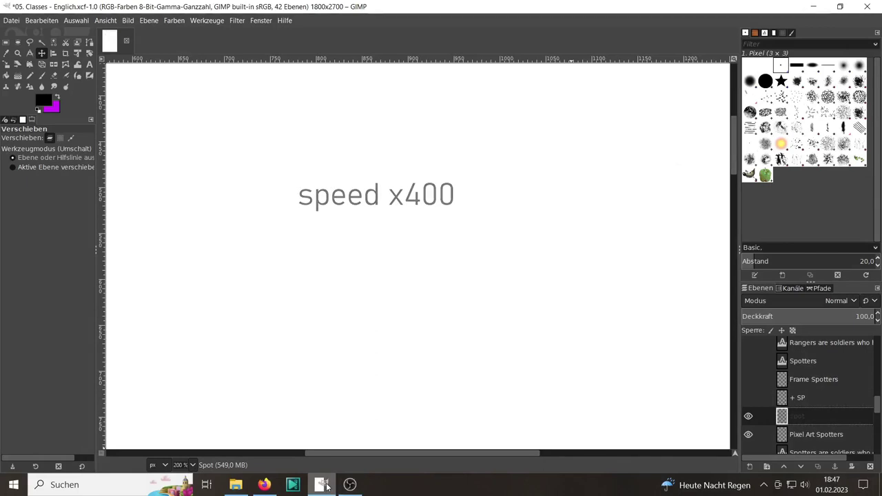
- Show the Spotters and Frame Spotters layers, turn on the grid, zoom to 800% and pick the Pencil
{"action": "left_click", "coordinate": [748, 360]}
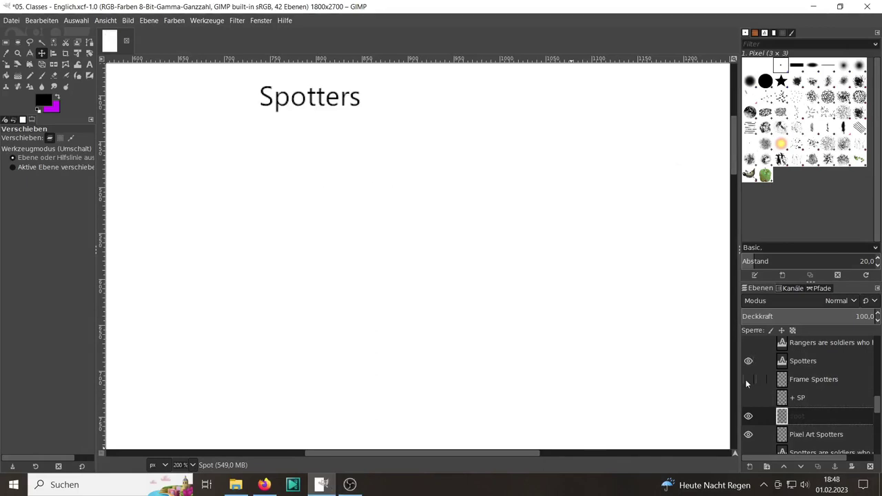
{"action": "left_click", "coordinate": [749, 379]}
{"action": "left_click", "coordinate": [192, 465]}
{"action": "right_click", "coordinate": [241, 196]}
{"action": "left_click", "coordinate": [359, 358]}
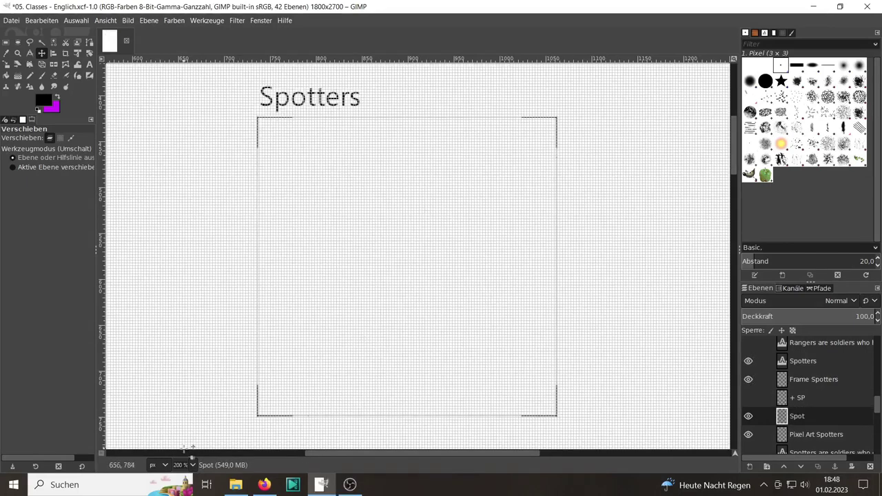
{"action": "left_click", "coordinate": [192, 465]}
{"action": "left_click", "coordinate": [186, 431]}
{"action": "left_click", "coordinate": [30, 75]}
- Draw a 1-px black plus sign at the centre with a stepped arc above it
{"action": "left_click", "coordinate": [350, 244]}
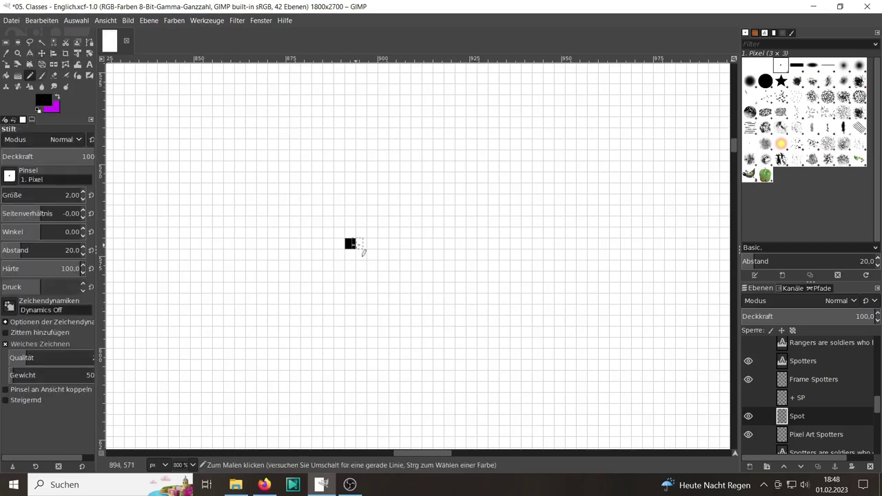
{"action": "mouse_move", "coordinate": [361, 244]}
{"action": "left_mouse_down"}
{"action": "mouse_move", "coordinate": [351, 276]}
{"action": "mouse_move", "coordinate": [361, 279]}
{"action": "mouse_move", "coordinate": [376, 258]}
{"action": "mouse_move", "coordinate": [397, 256]}
{"action": "mouse_move", "coordinate": [355, 206]}
{"action": "mouse_move", "coordinate": [350, 237]}
{"action": "mouse_move", "coordinate": [314, 252]}
{"action": "mouse_move", "coordinate": [339, 259]}
{"action": "left_mouse_up"}
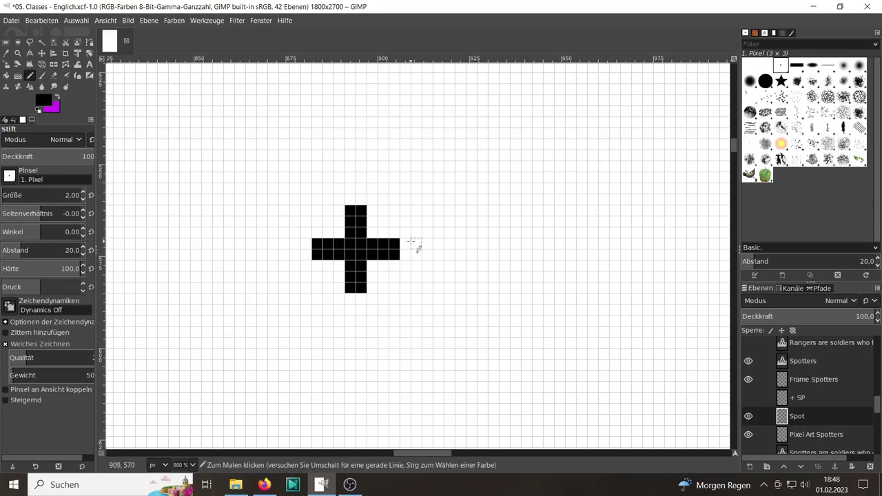
{"action": "scroll", "coordinate": [414, 242], "scroll_direction": "up", "scroll_amount": 2}
{"action": "scroll", "coordinate": [406, 262], "scroll_direction": "left", "scroll_amount": 2}
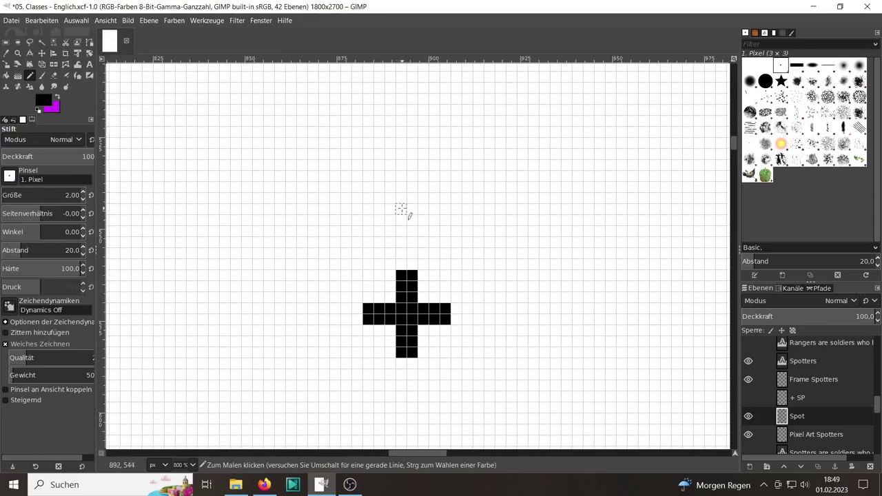
{"action": "mouse_move", "coordinate": [401, 208]}
{"action": "left_mouse_down"}
{"action": "mouse_move", "coordinate": [431, 209]}
{"action": "mouse_move", "coordinate": [367, 209]}
{"action": "mouse_move", "coordinate": [324, 232]}
{"action": "left_mouse_up"}
{"action": "mouse_move", "coordinate": [455, 220]}
{"action": "left_mouse_down"}
{"action": "mouse_move", "coordinate": [512, 253]}
{"action": "mouse_move", "coordinate": [534, 298]}
{"action": "left_mouse_up"}
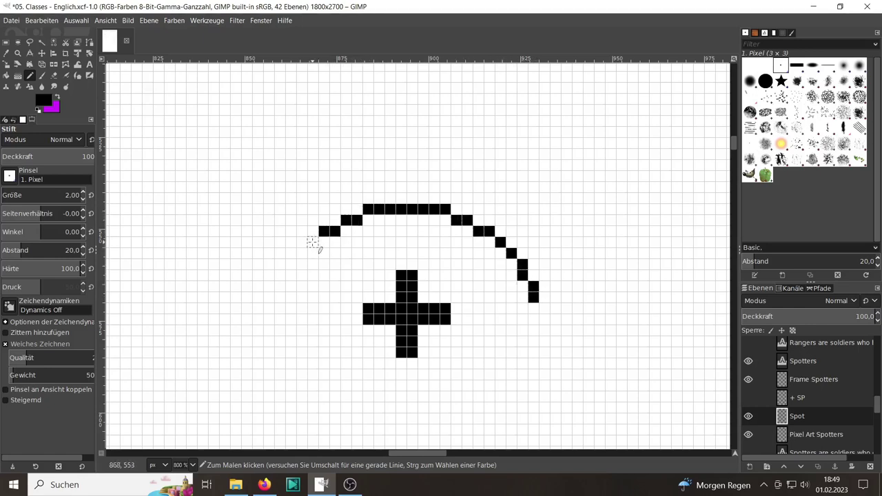
{"action": "mouse_move", "coordinate": [312, 242]}
{"action": "left_mouse_down"}
{"action": "mouse_move", "coordinate": [292, 259]}
{"action": "mouse_move", "coordinate": [291, 276]}
{"action": "left_mouse_up"}
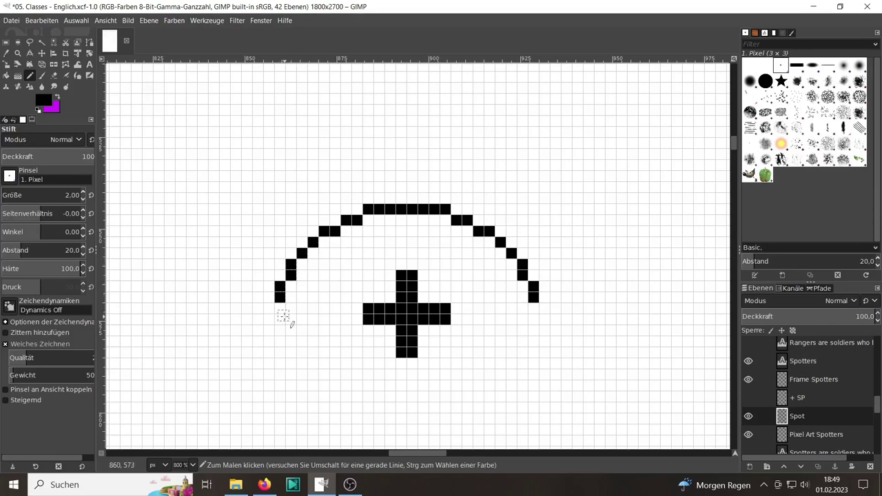
{"action": "left_click", "coordinate": [46, 21]}
- Remove the ill-fitting arc by erasing and then undoing its strokes
{"action": "left_click", "coordinate": [47, 21]}
{"action": "left_click", "coordinate": [53, 76]}
{"action": "mouse_move", "coordinate": [279, 293]}
{"action": "left_mouse_down"}
{"action": "mouse_move", "coordinate": [295, 266]}
{"action": "mouse_move", "coordinate": [452, 223]}
{"action": "mouse_move", "coordinate": [533, 295]}
{"action": "left_mouse_up"}
{"action": "left_click", "coordinate": [38, 20]}
{"action": "left_click", "coordinate": [69, 34]}
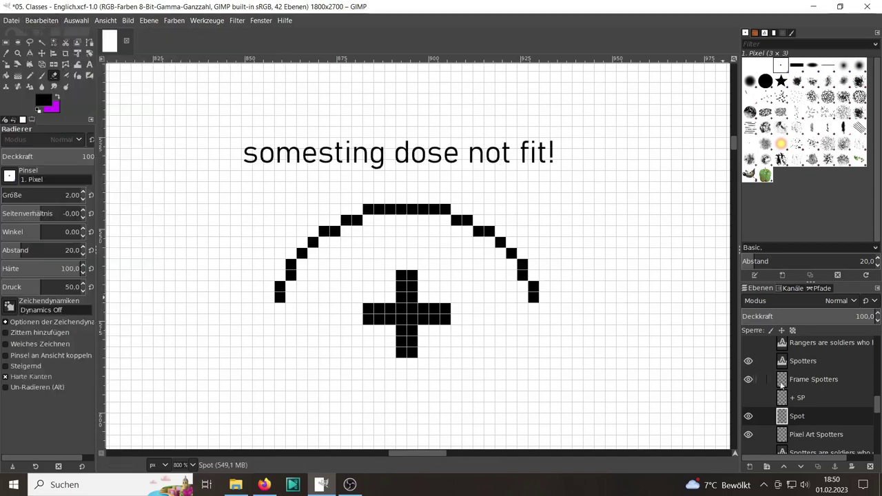
{"action": "left_click", "coordinate": [41, 20]}
{"action": "left_click", "coordinate": [69, 34]}
- Draw a vertical pixel line rising above the plus sign with the Pencil
{"action": "left_click", "coordinate": [30, 75]}
{"action": "left_click", "coordinate": [401, 233]}
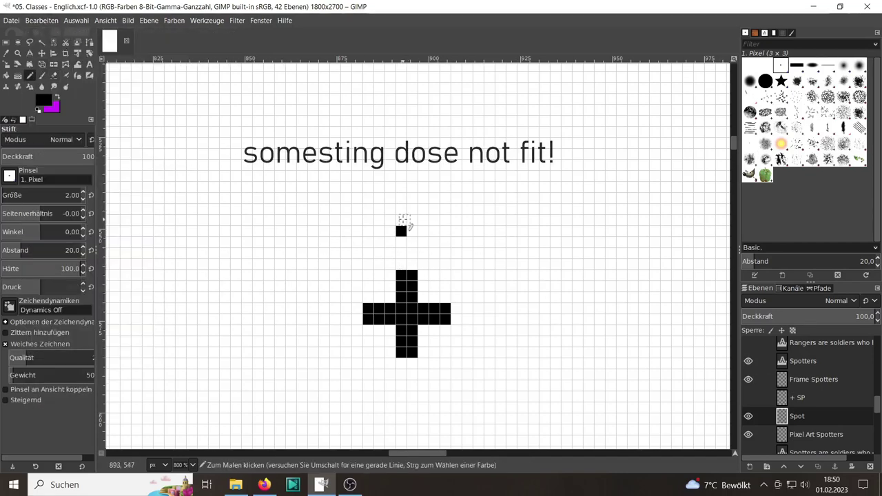
{"action": "mouse_move", "coordinate": [401, 233]}
{"action": "left_mouse_down"}
{"action": "mouse_move", "coordinate": [400, 186]}
{"action": "mouse_move", "coordinate": [414, 183]}
{"action": "mouse_move", "coordinate": [412, 234]}
{"action": "left_mouse_up"}
- Draw the inner ring's top bar and the vertical cross line above it
{"action": "mouse_move", "coordinate": [440, 177]}
{"action": "left_mouse_down"}
{"action": "mouse_move", "coordinate": [368, 177]}
{"action": "mouse_move", "coordinate": [326, 197]}
{"action": "mouse_move", "coordinate": [286, 235]}
{"action": "mouse_move", "coordinate": [270, 320]}
{"action": "mouse_move", "coordinate": [326, 308]}
{"action": "mouse_move", "coordinate": [279, 308]}
{"action": "mouse_move", "coordinate": [280, 361]}
{"action": "mouse_move", "coordinate": [294, 403]}
{"action": "mouse_move", "coordinate": [341, 436]}
{"action": "mouse_move", "coordinate": [341, 397]}
{"action": "mouse_move", "coordinate": [380, 411]}
{"action": "mouse_move", "coordinate": [386, 366]}
{"action": "mouse_move", "coordinate": [397, 364]}
{"action": "mouse_move", "coordinate": [418, 406]}
{"action": "mouse_move", "coordinate": [472, 386]}
{"action": "mouse_move", "coordinate": [511, 345]}
{"action": "mouse_move", "coordinate": [528, 296]}
{"action": "mouse_move", "coordinate": [502, 264]}
{"action": "mouse_move", "coordinate": [470, 269]}
{"action": "mouse_move", "coordinate": [509, 276]}
{"action": "mouse_move", "coordinate": [528, 244]}
{"action": "mouse_move", "coordinate": [473, 153]}
{"action": "mouse_move", "coordinate": [435, 136]}
{"action": "left_mouse_up"}
{"action": "scroll", "coordinate": [476, 262], "scroll_direction": "up", "scroll_amount": 2}
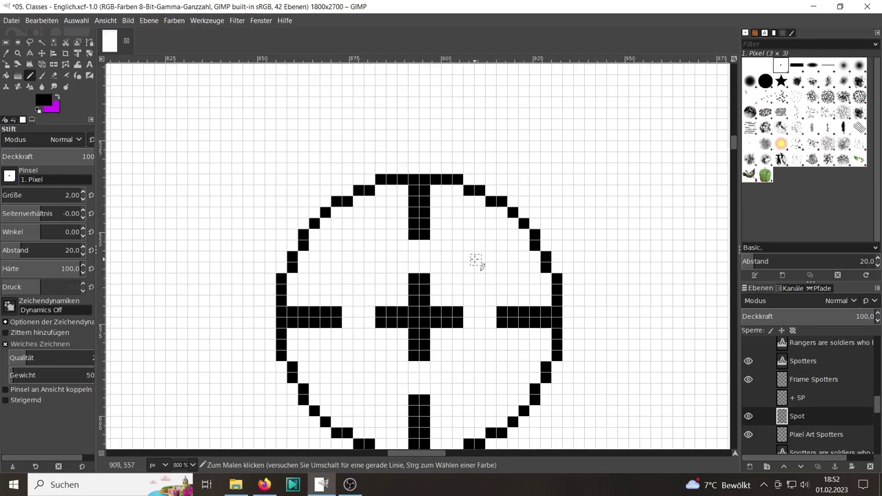
{"action": "mouse_move", "coordinate": [413, 174]}
{"action": "left_mouse_down"}
{"action": "mouse_move", "coordinate": [412, 85]}
{"action": "mouse_move", "coordinate": [430, 87]}
{"action": "mouse_move", "coordinate": [424, 175]}
{"action": "left_mouse_up"}
{"action": "scroll", "coordinate": [414, 180], "scroll_direction": "right", "scroll_amount": 2}
{"action": "scroll", "coordinate": [414, 179], "scroll_direction": "up", "scroll_amount": 1}
{"action": "scroll", "coordinate": [400, 185], "scroll_direction": "left", "scroll_amount": 3}
{"action": "scroll", "coordinate": [555, 204], "scroll_direction": "up", "scroll_amount": 1}
- Begin the outer ring's upper-left arc and extend the left cross line out to it
{"action": "mouse_move", "coordinate": [504, 156]}
{"action": "left_mouse_down"}
{"action": "mouse_move", "coordinate": [491, 151]}
{"action": "mouse_move", "coordinate": [411, 169]}
{"action": "mouse_move", "coordinate": [345, 214]}
{"action": "mouse_move", "coordinate": [290, 329]}
{"action": "left_mouse_up"}
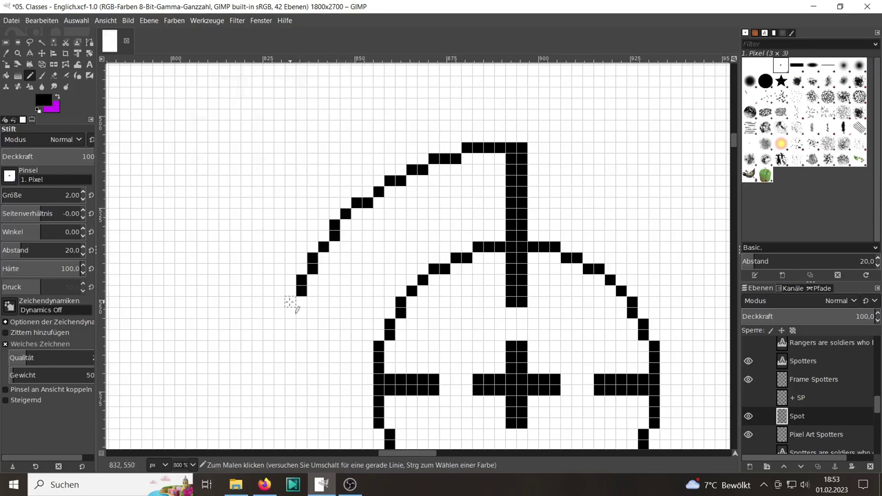
{"action": "scroll", "coordinate": [360, 295], "scroll_direction": "down", "scroll_amount": 1}
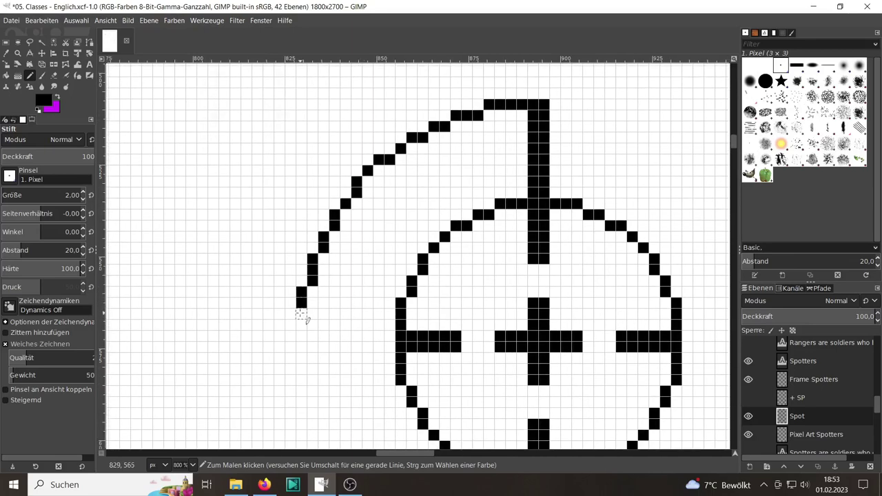
{"action": "mouse_move", "coordinate": [301, 336]}
{"action": "left_mouse_down"}
{"action": "mouse_move", "coordinate": [390, 335]}
{"action": "mouse_move", "coordinate": [343, 348]}
{"action": "mouse_move", "coordinate": [324, 368]}
{"action": "mouse_move", "coordinate": [307, 343]}
{"action": "mouse_move", "coordinate": [321, 384]}
{"action": "mouse_move", "coordinate": [340, 412]}
{"action": "mouse_move", "coordinate": [354, 412]}
{"action": "left_mouse_up"}
{"action": "scroll", "coordinate": [325, 368], "scroll_direction": "down", "scroll_amount": 2}
{"action": "scroll", "coordinate": [321, 384], "scroll_direction": "down", "scroll_amount": 2}
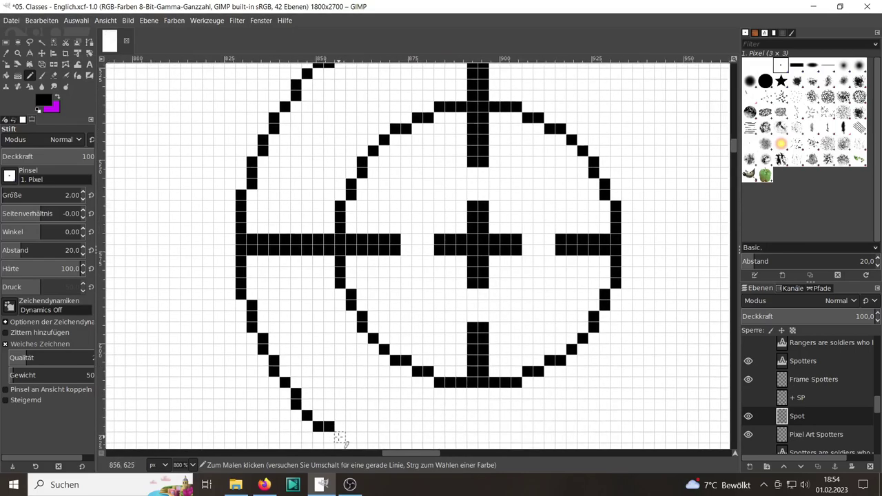
- Draw the outer ring along the bottom and up the right side, short of the top
{"action": "mouse_move", "coordinate": [397, 432]}
{"action": "left_mouse_down"}
{"action": "mouse_move", "coordinate": [440, 356]}
{"action": "mouse_move", "coordinate": [454, 294]}
{"action": "mouse_move", "coordinate": [454, 360]}
{"action": "mouse_move", "coordinate": [496, 373]}
{"action": "mouse_move", "coordinate": [634, 301]}
{"action": "left_mouse_up"}
{"action": "mouse_move", "coordinate": [558, 333]}
{"action": "left_mouse_down"}
{"action": "mouse_move", "coordinate": [557, 320]}
{"action": "mouse_move", "coordinate": [591, 282]}
{"action": "mouse_move", "coordinate": [611, 180]}
{"action": "mouse_move", "coordinate": [522, 178]}
{"action": "mouse_move", "coordinate": [584, 166]}
{"action": "left_mouse_up"}
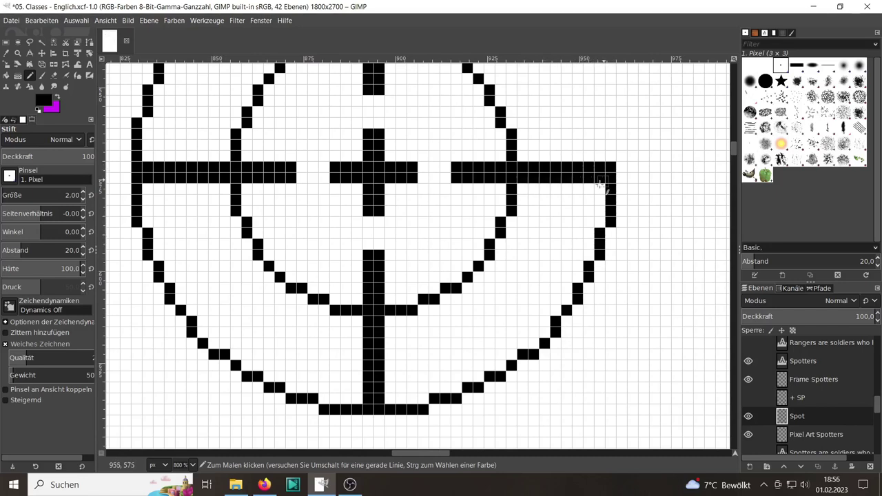
{"action": "scroll", "coordinate": [597, 167], "scroll_direction": "up", "scroll_amount": 2}
{"action": "left_click_drag", "start_coordinate": [601, 219], "coordinate": [597, 147]}
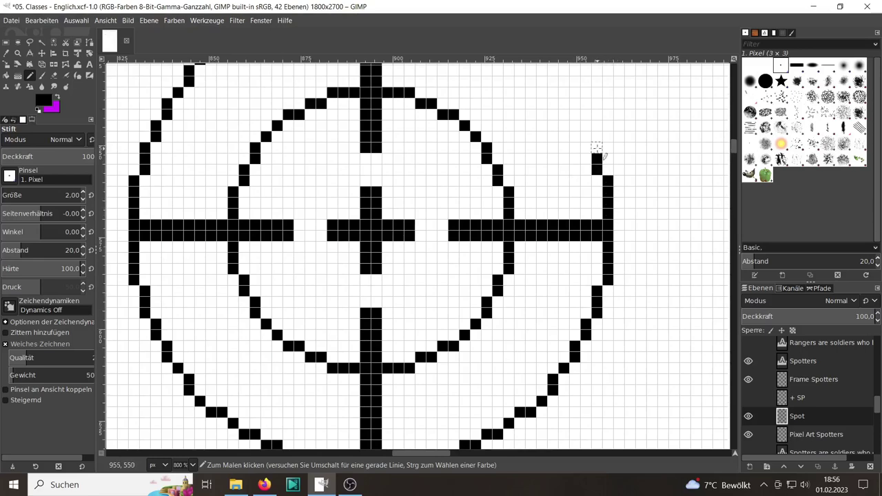
{"action": "scroll", "coordinate": [585, 131], "scroll_direction": "up", "scroll_amount": 2}
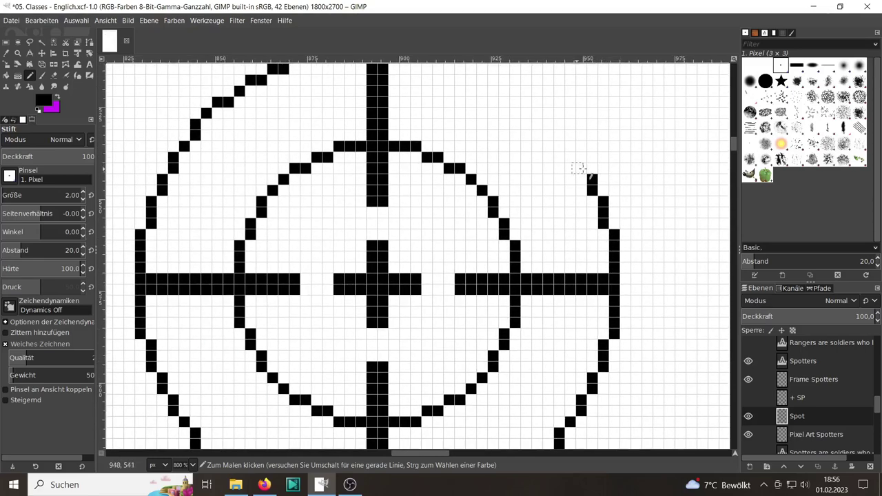
{"action": "mouse_move", "coordinate": [585, 174]}
{"action": "left_mouse_down"}
{"action": "mouse_move", "coordinate": [569, 135]}
{"action": "mouse_move", "coordinate": [572, 143]}
{"action": "left_mouse_up"}
{"action": "scroll", "coordinate": [545, 98], "scroll_direction": "up", "scroll_amount": 2}
{"action": "scroll", "coordinate": [545, 98], "scroll_direction": "left", "scroll_amount": 2}
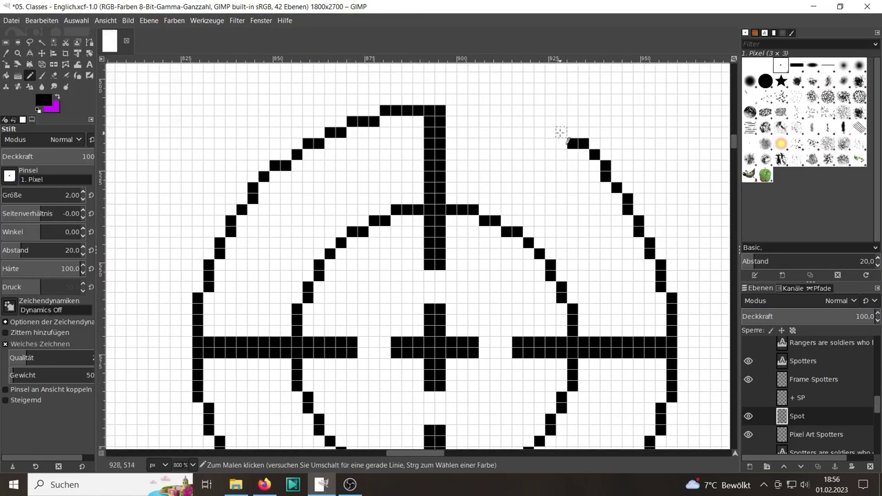
- Erase the misplaced upper-right pixels and redraw that arc to close the outer ring's top
{"action": "left_click", "coordinate": [540, 122]}
{"action": "key", "text": "shift+e"}
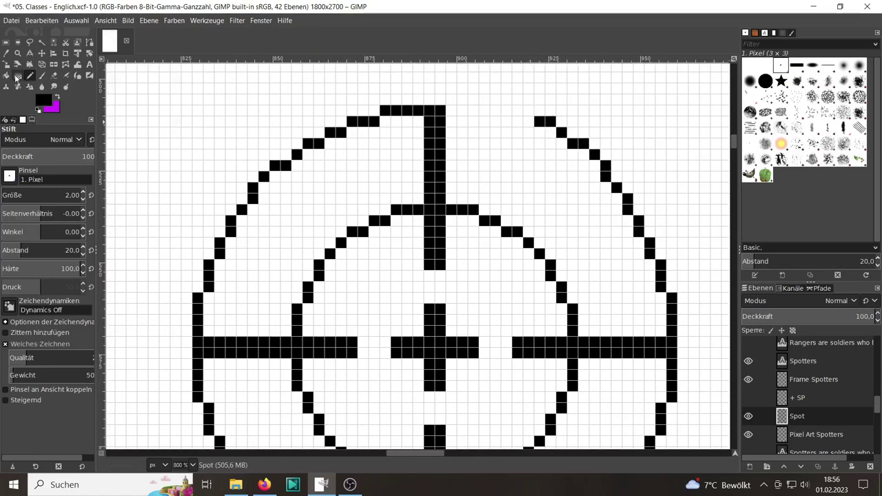
{"action": "left_click_drag", "start_coordinate": [537, 119], "coordinate": [628, 206]}
{"action": "key", "text": "n"}
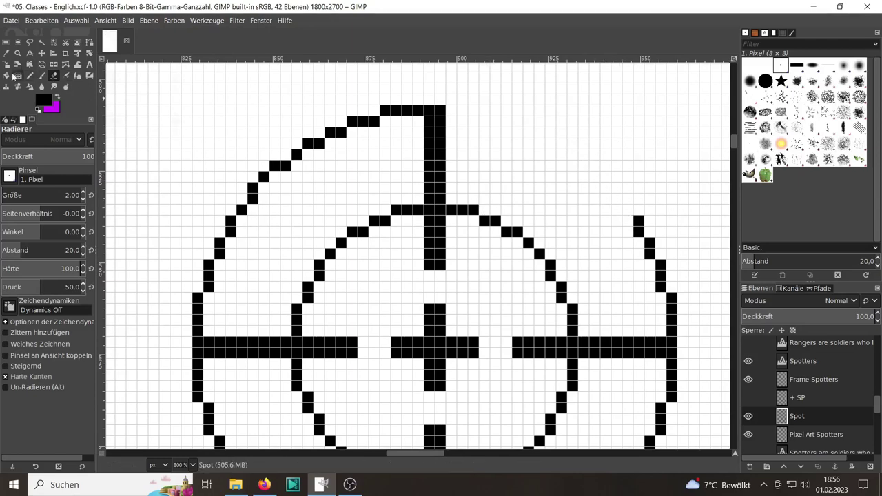
{"action": "left_click", "coordinate": [628, 210]}
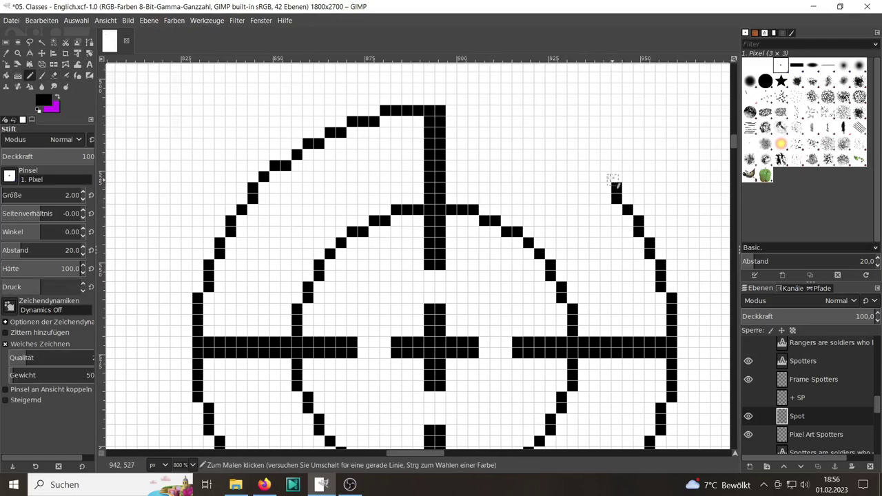
{"action": "mouse_move", "coordinate": [606, 176]}
{"action": "left_mouse_down"}
{"action": "mouse_move", "coordinate": [516, 122]}
{"action": "mouse_move", "coordinate": [447, 111]}
{"action": "left_mouse_up"}
- Extend the top vertical line past the outer ring and lengthen the left cross line
{"action": "scroll", "coordinate": [475, 143], "scroll_direction": "up", "scroll_amount": 2}
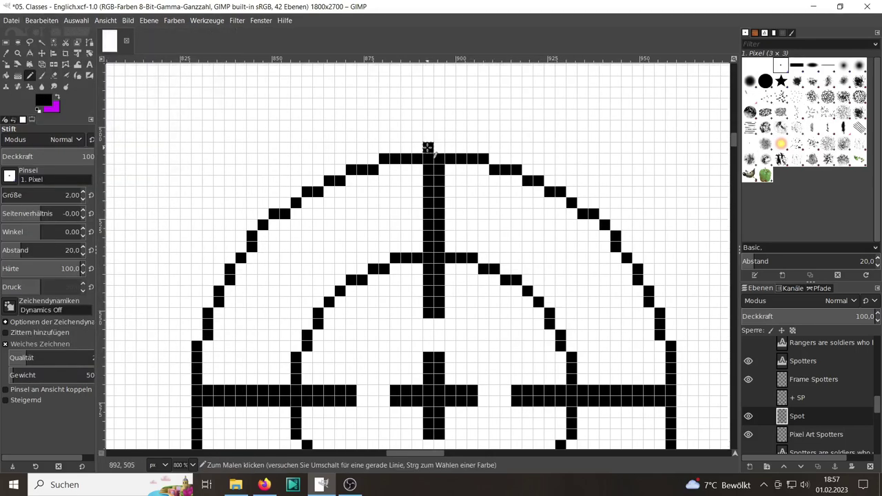
{"action": "mouse_move", "coordinate": [428, 147]}
{"action": "left_mouse_down"}
{"action": "mouse_move", "coordinate": [428, 78]}
{"action": "mouse_move", "coordinate": [438, 98]}
{"action": "left_mouse_up"}
{"action": "scroll", "coordinate": [428, 79], "scroll_direction": "up", "scroll_amount": 1}
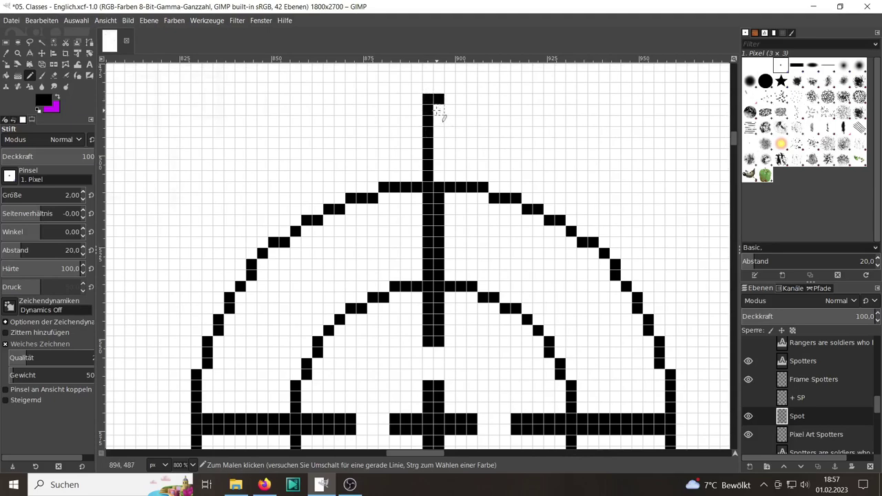
{"action": "scroll", "coordinate": [410, 284], "scroll_direction": "down", "scroll_amount": 5}
{"action": "scroll", "coordinate": [410, 284], "scroll_direction": "left", "scroll_amount": 8}
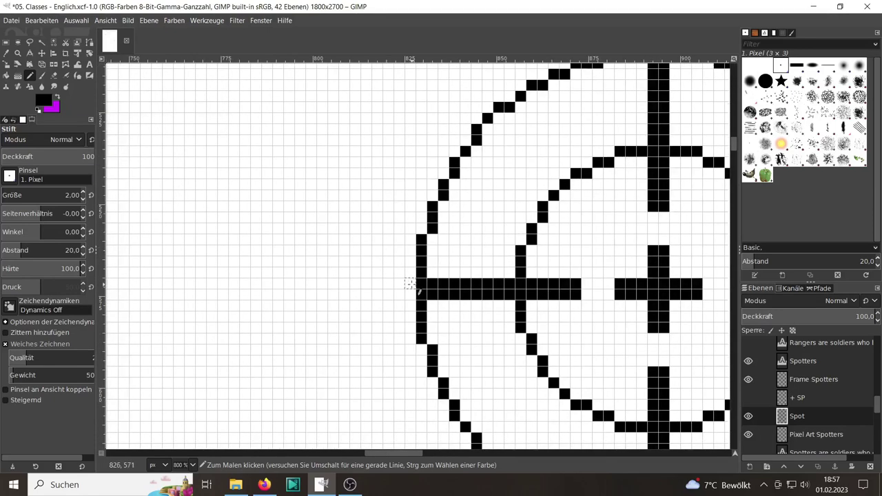
{"action": "mouse_move", "coordinate": [410, 284]}
{"action": "left_mouse_down"}
{"action": "mouse_move", "coordinate": [339, 284]}
{"action": "mouse_move", "coordinate": [321, 294]}
{"action": "mouse_move", "coordinate": [400, 295]}
{"action": "left_mouse_up"}
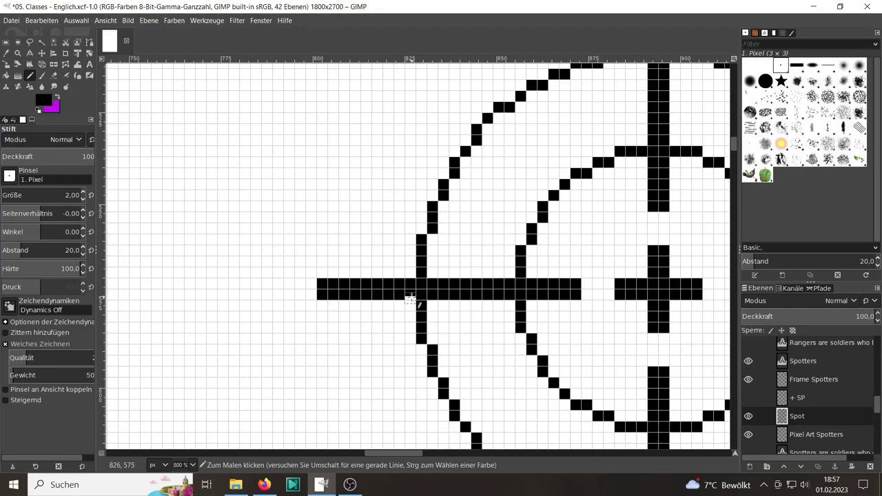
- Extend the bottom cross line downward and lengthen the right arm, filling its gap
{"action": "scroll", "coordinate": [336, 362], "scroll_direction": "down", "scroll_amount": 5}
{"action": "scroll", "coordinate": [335, 362], "scroll_direction": "right", "scroll_amount": 5}
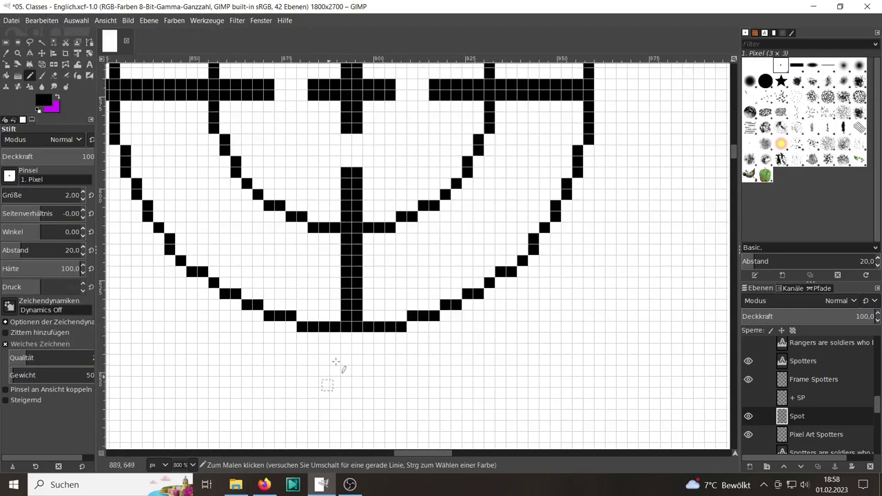
{"action": "mouse_move", "coordinate": [346, 332]}
{"action": "left_mouse_down"}
{"action": "mouse_move", "coordinate": [354, 418]}
{"action": "mouse_move", "coordinate": [357, 347]}
{"action": "left_mouse_up"}
{"action": "scroll", "coordinate": [357, 349], "scroll_direction": "up", "scroll_amount": 3}
{"action": "scroll", "coordinate": [357, 349], "scroll_direction": "right", "scroll_amount": 4}
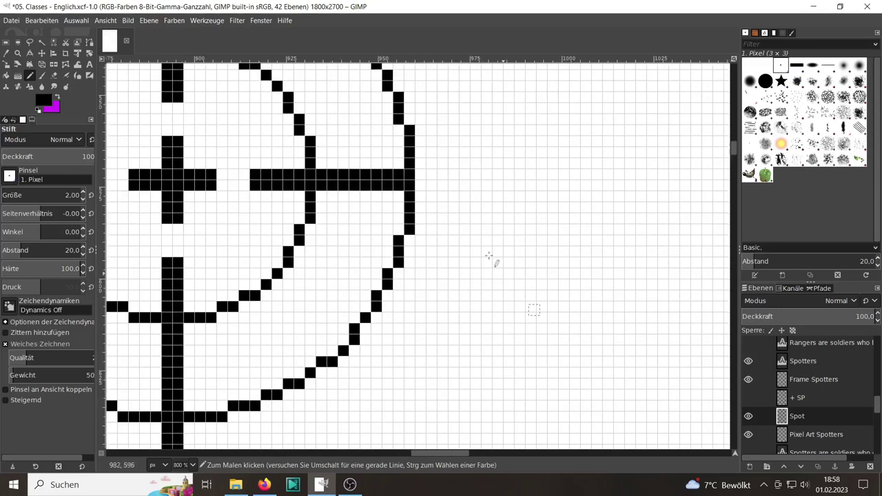
{"action": "left_click", "coordinate": [376, 241]}
{"action": "mouse_move", "coordinate": [387, 244]}
{"action": "left_mouse_down"}
{"action": "mouse_move", "coordinate": [442, 242]}
{"action": "mouse_move", "coordinate": [394, 233]}
{"action": "left_mouse_up"}
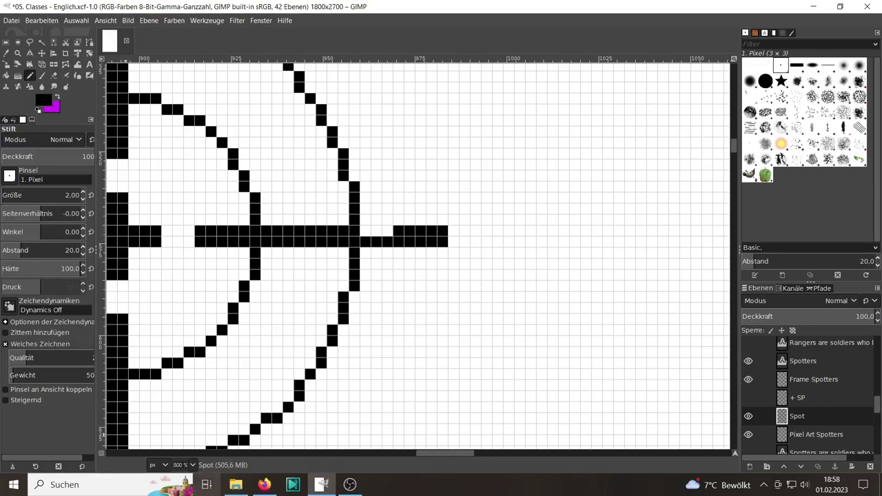
{"action": "left_click_drag", "start_coordinate": [394, 232], "coordinate": [361, 232]}
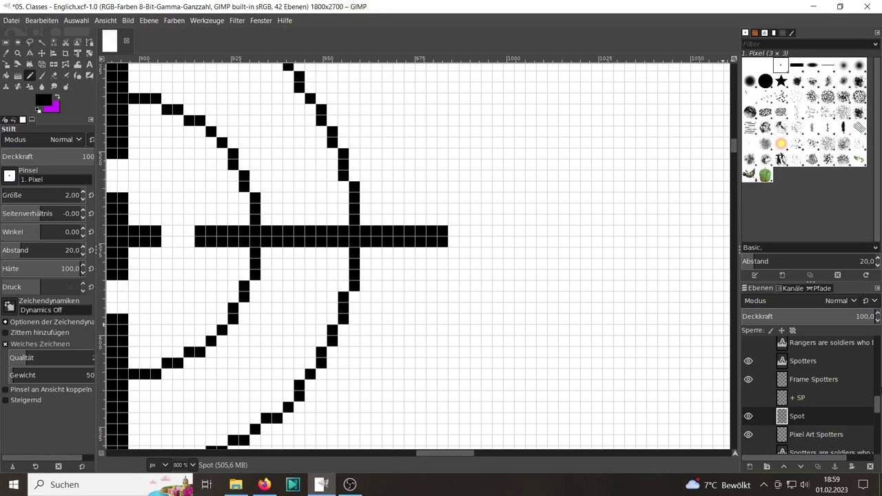
- On the Pixel Art Spotters layer, draw the curved top of a teardrop location pin
{"action": "left_click", "coordinate": [811, 437]}
{"action": "scroll", "coordinate": [417, 256], "scroll_direction": "up", "scroll_amount": 2}
{"action": "scroll", "coordinate": [417, 255], "scroll_direction": "left", "scroll_amount": 2}
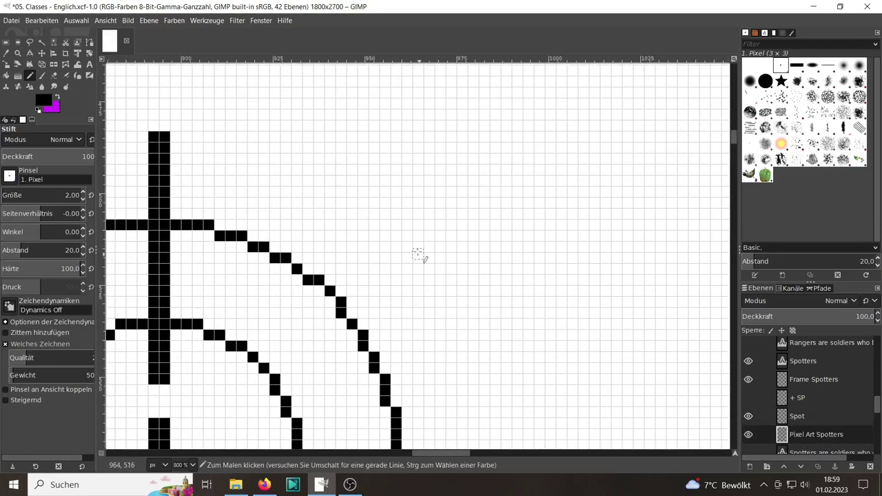
{"action": "left_click_drag", "start_coordinate": [396, 180], "coordinate": [462, 192]}
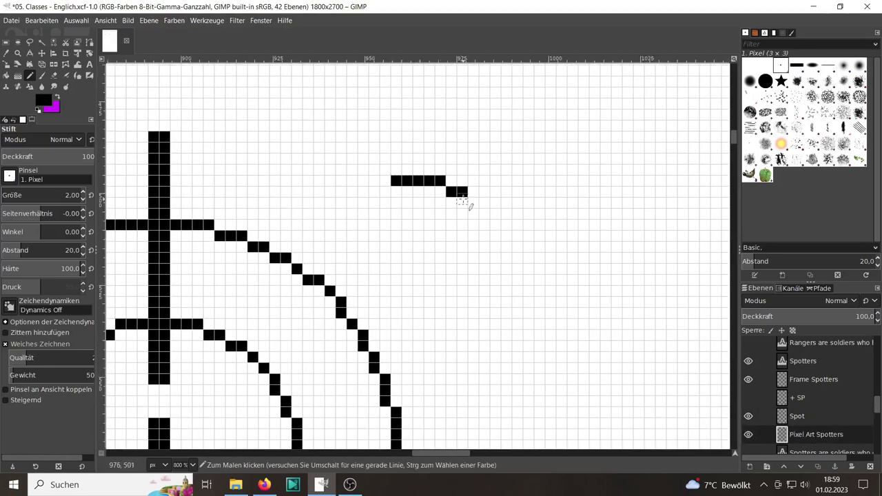
{"action": "left_click", "coordinate": [384, 192]}
{"action": "left_click", "coordinate": [363, 201]}
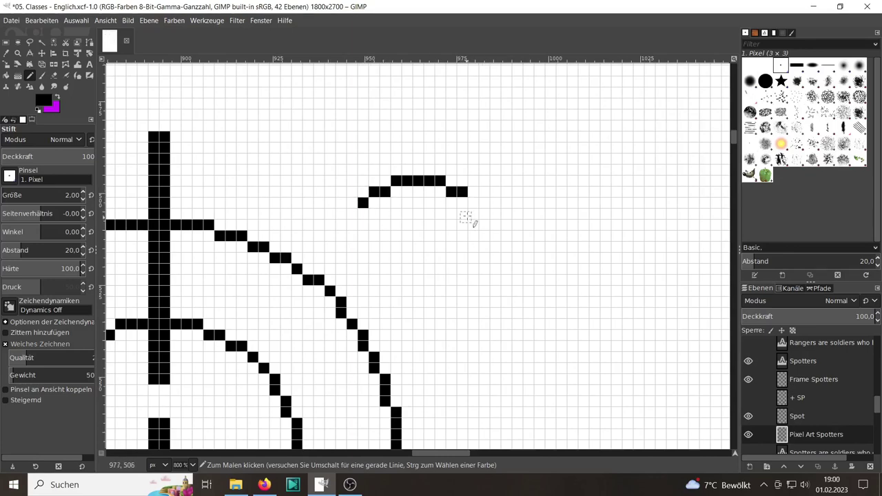
{"action": "left_click", "coordinate": [473, 202]}
{"action": "left_click_drag", "start_coordinate": [484, 213], "coordinate": [485, 224]}
{"action": "left_click", "coordinate": [352, 213]}
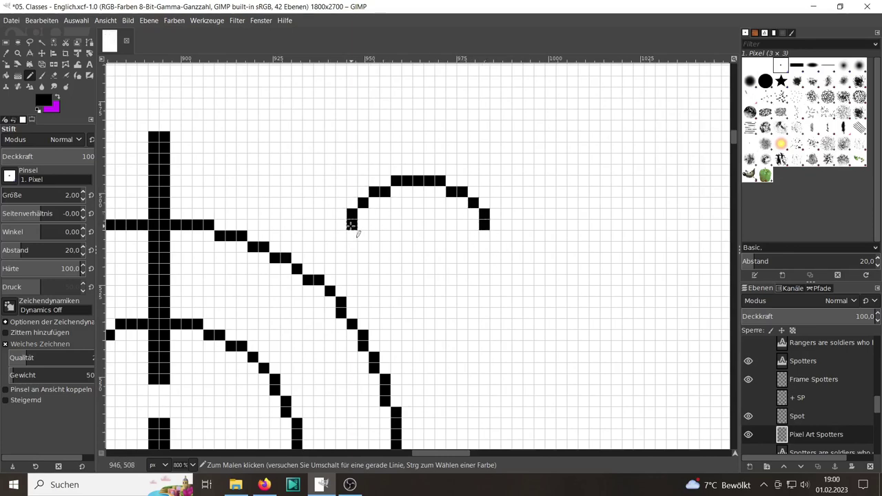
- Draw the pin's sides down to its point and add a small inner ring
{"action": "left_click_drag", "start_coordinate": [495, 235], "coordinate": [495, 268]}
{"action": "mouse_move", "coordinate": [340, 235]}
{"action": "left_mouse_down"}
{"action": "mouse_move", "coordinate": [341, 270]}
{"action": "mouse_move", "coordinate": [362, 301]}
{"action": "left_mouse_up"}
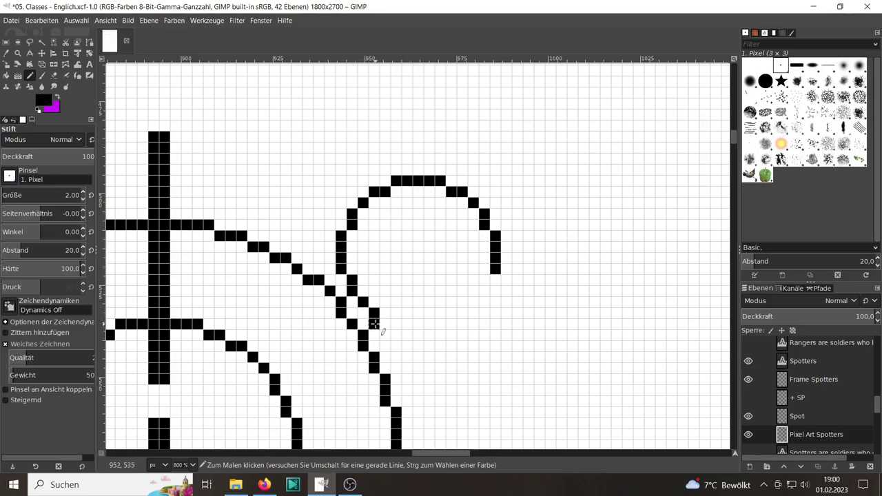
{"action": "left_click_drag", "start_coordinate": [384, 336], "coordinate": [417, 393]}
{"action": "left_click", "coordinate": [50, 32]}
{"action": "left_click_drag", "start_coordinate": [418, 390], "coordinate": [490, 276]}
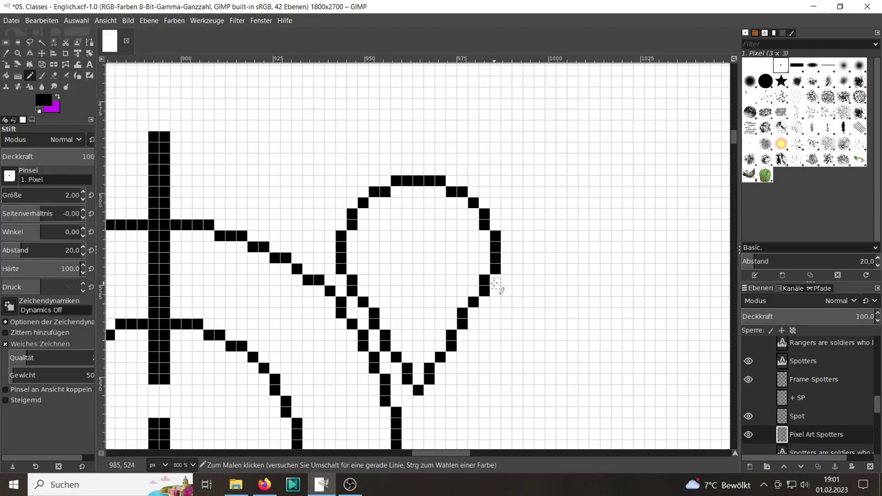
{"action": "mouse_move", "coordinate": [462, 236]}
{"action": "left_mouse_down"}
{"action": "mouse_move", "coordinate": [462, 270]}
{"action": "mouse_move", "coordinate": [451, 280]}
{"action": "left_mouse_up"}
{"action": "left_click", "coordinate": [451, 224]}
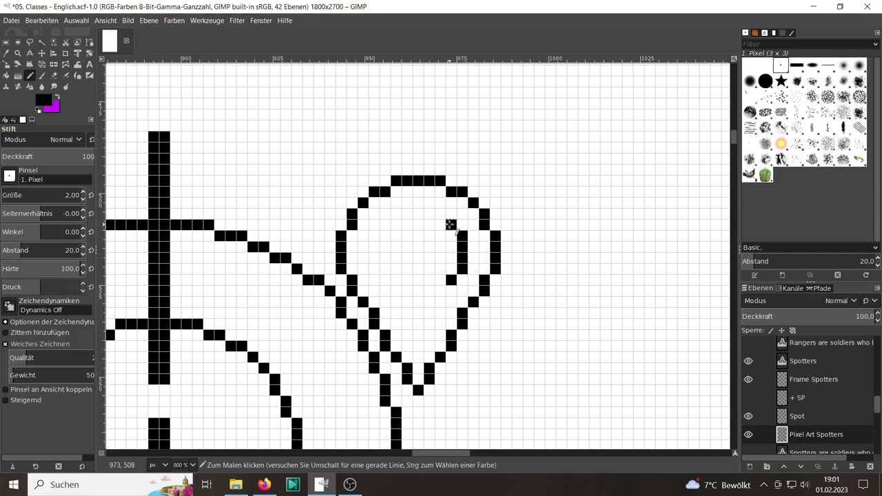
{"action": "mouse_move", "coordinate": [437, 213]}
{"action": "left_mouse_down"}
{"action": "mouse_move", "coordinate": [395, 214]}
{"action": "mouse_move", "coordinate": [370, 255]}
{"action": "mouse_move", "coordinate": [379, 282]}
{"action": "mouse_move", "coordinate": [442, 290]}
{"action": "left_mouse_up"}
- Move the location pin above-right of the crosshair and link Spot with Pixel Art Spotters
{"action": "key", "text": "m"}
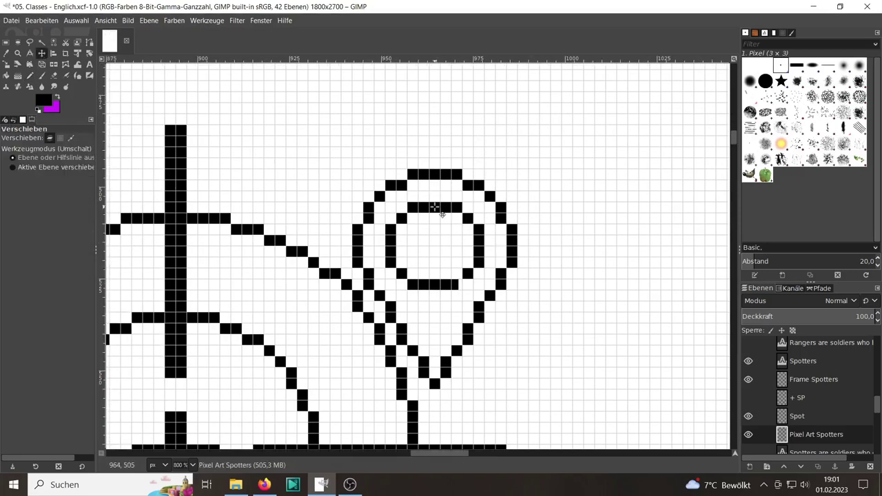
{"action": "left_click_drag", "start_coordinate": [434, 205], "coordinate": [235, 141]}
{"action": "scroll", "coordinate": [502, 301], "scroll_direction": "down", "scroll_amount": 1}
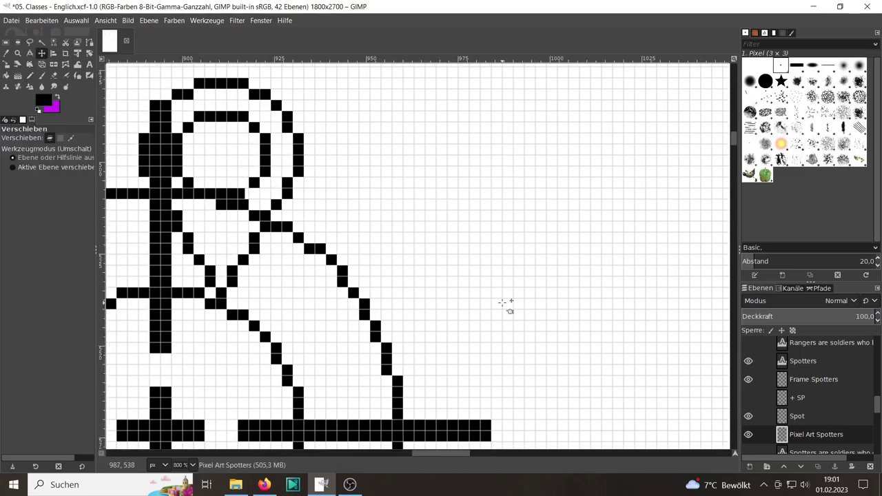
{"action": "left_click", "coordinate": [41, 20]}
{"action": "left_click", "coordinate": [69, 33]}
{"action": "left_click", "coordinate": [41, 20]}
{"action": "left_click", "coordinate": [66, 49]}
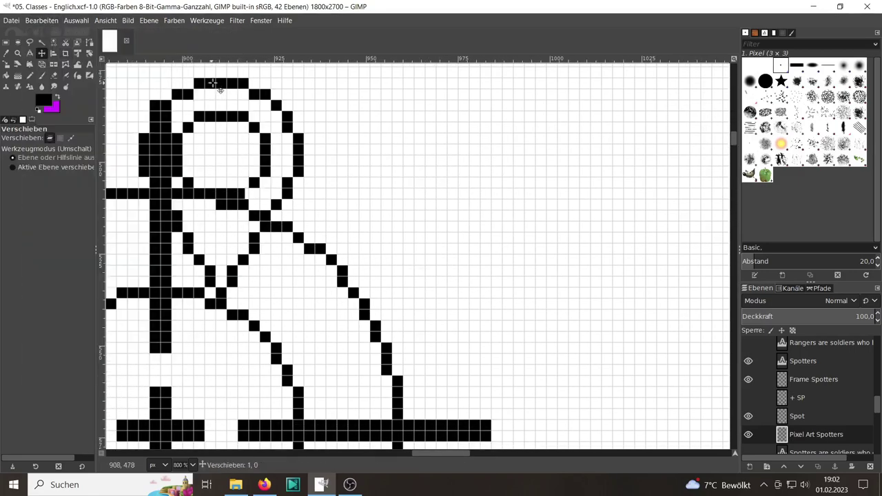
{"action": "left_click_drag", "start_coordinate": [218, 84], "coordinate": [428, 84]}
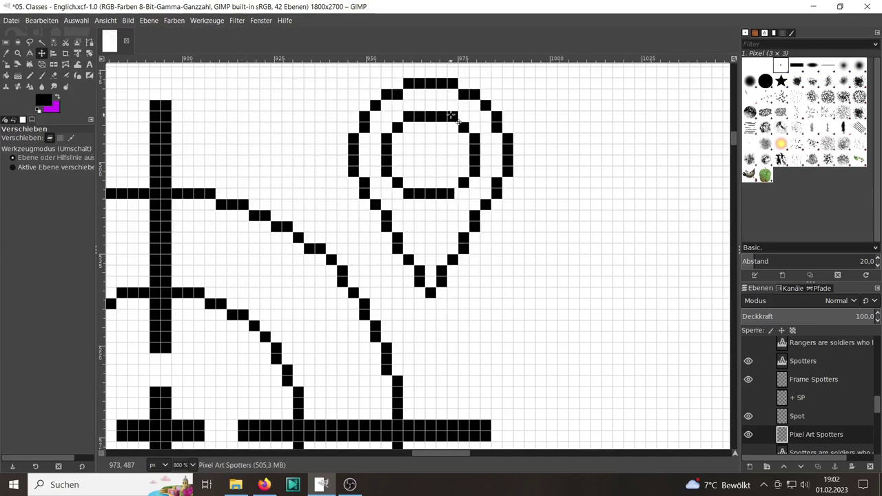
{"action": "left_click", "coordinate": [762, 434]}
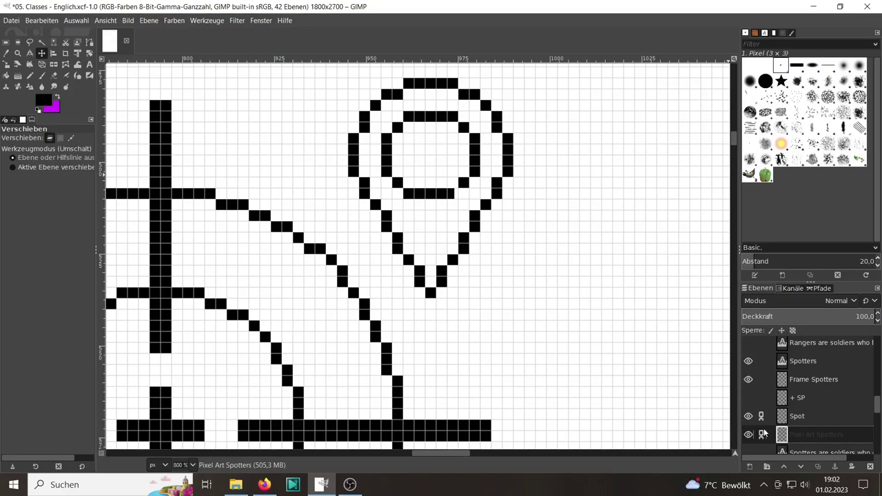
- Zoom out to the whole Spotters frame and turn off the canvas grid
{"action": "scroll", "coordinate": [556, 299], "scroll_direction": "down", "scroll_amount": 2}
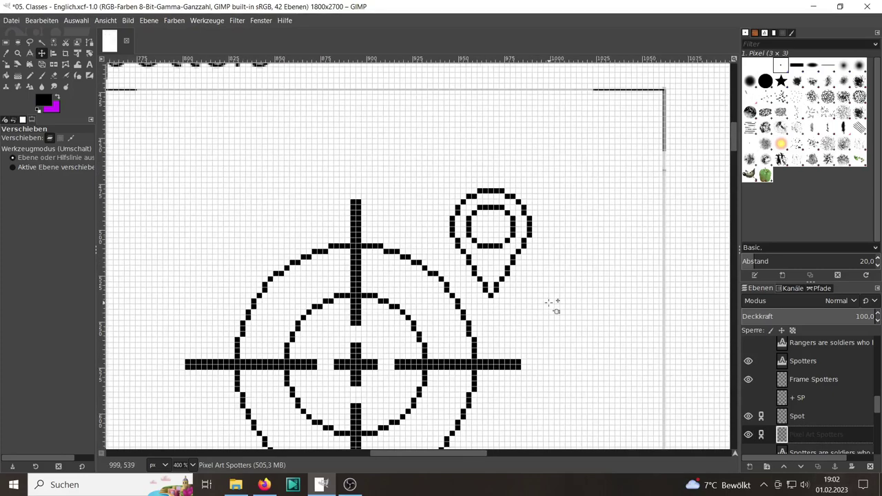
{"action": "scroll", "coordinate": [482, 310], "scroll_direction": "down", "scroll_amount": 1}
{"action": "scroll", "coordinate": [410, 322], "scroll_direction": "up", "scroll_amount": 1}
{"action": "scroll", "coordinate": [410, 322], "scroll_direction": "up", "scroll_amount": 2}
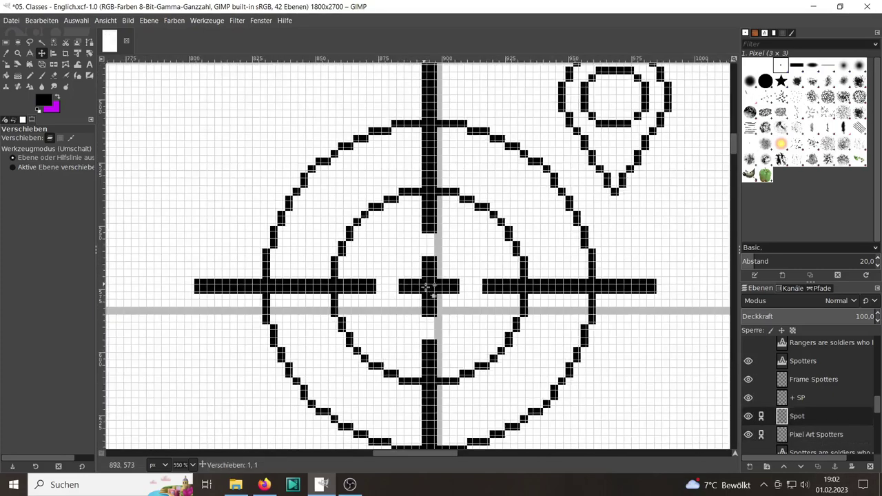
{"action": "scroll", "coordinate": [468, 339], "scroll_direction": "up", "scroll_amount": 1}
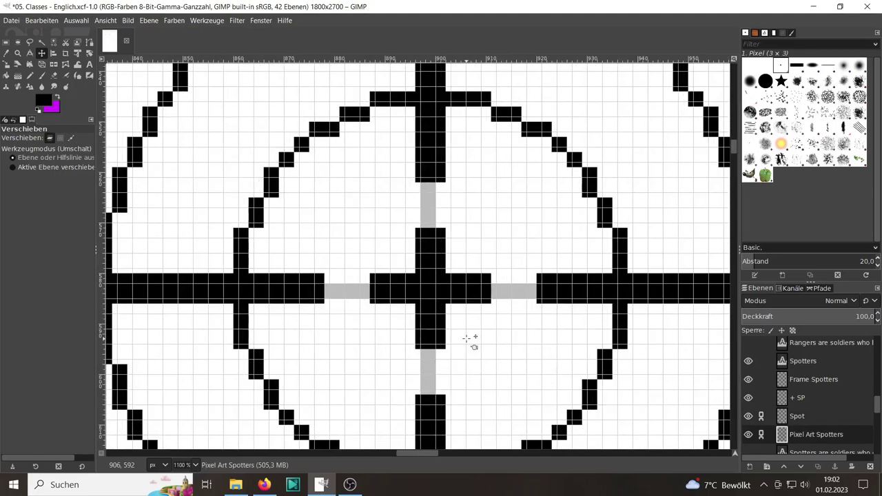
{"action": "scroll", "coordinate": [482, 324], "scroll_direction": "down", "scroll_amount": 5}
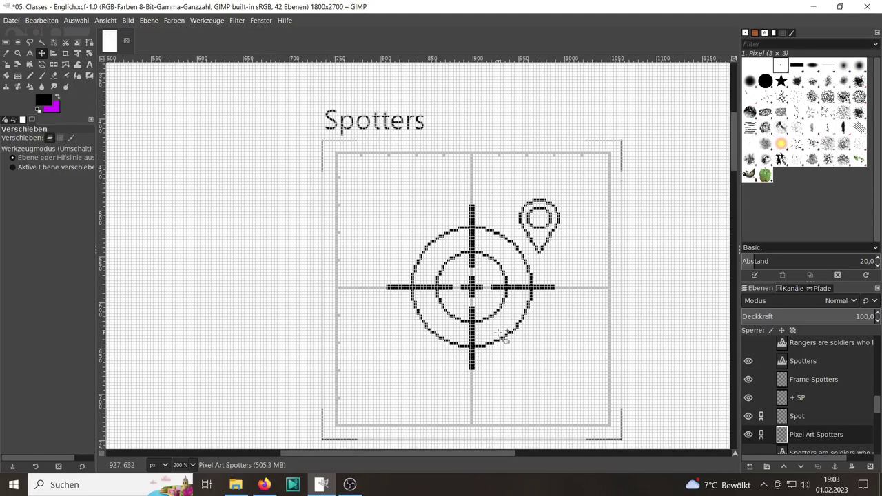
{"action": "right_click", "coordinate": [680, 345]}
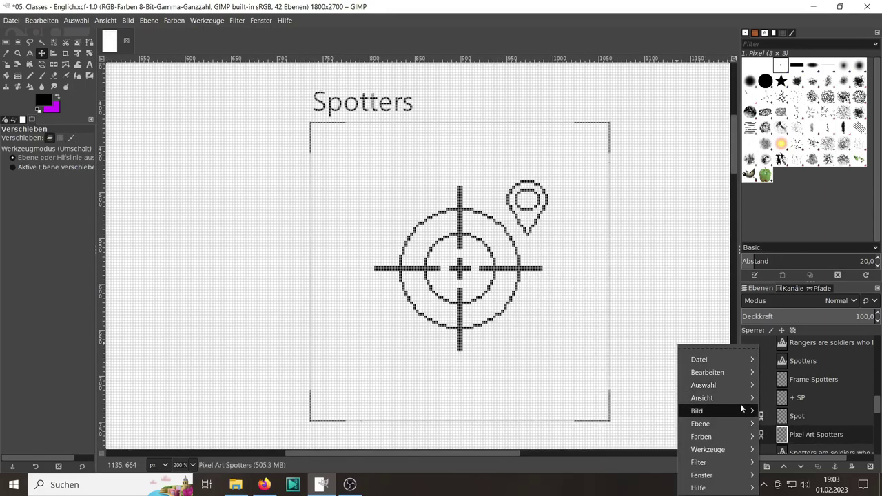
{"action": "mouse_move", "coordinate": [702, 398]}
{"action": "left_click", "coordinate": [581, 349]}
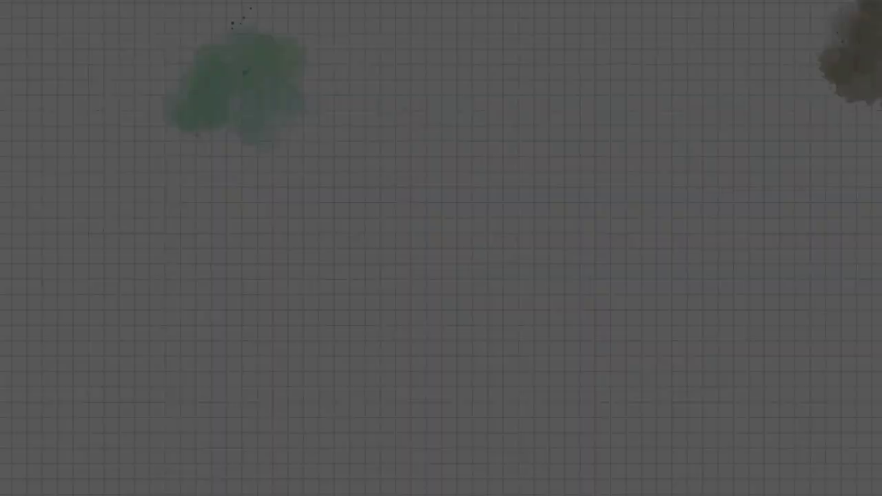